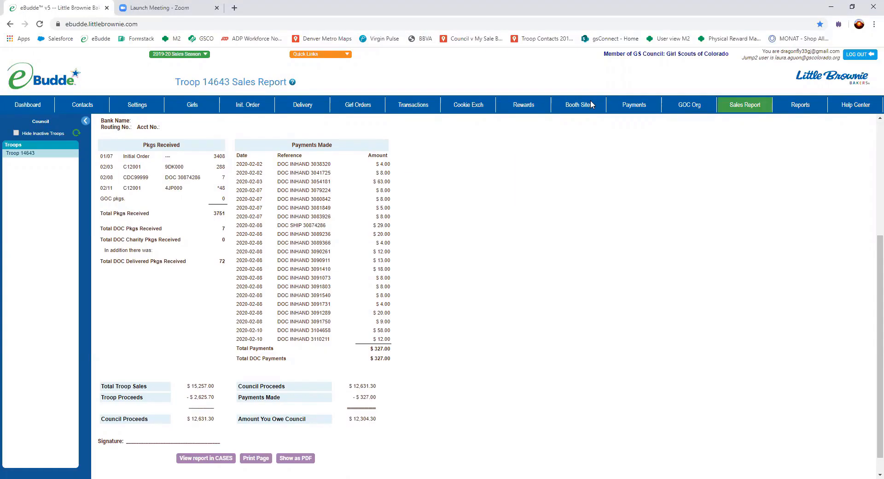
Open the sales recording form for the RNR Tires booth on Sun, Feb 2 @ 10:00am.
left_click(592, 105)
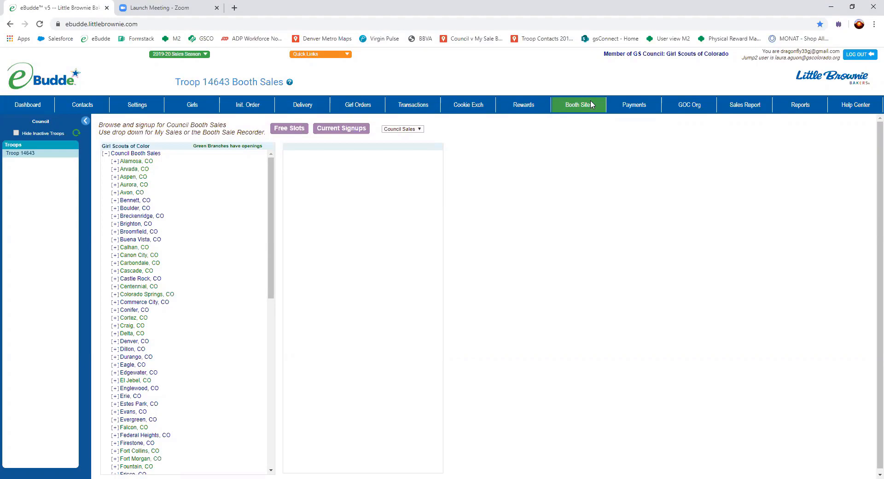
left_click(413, 129)
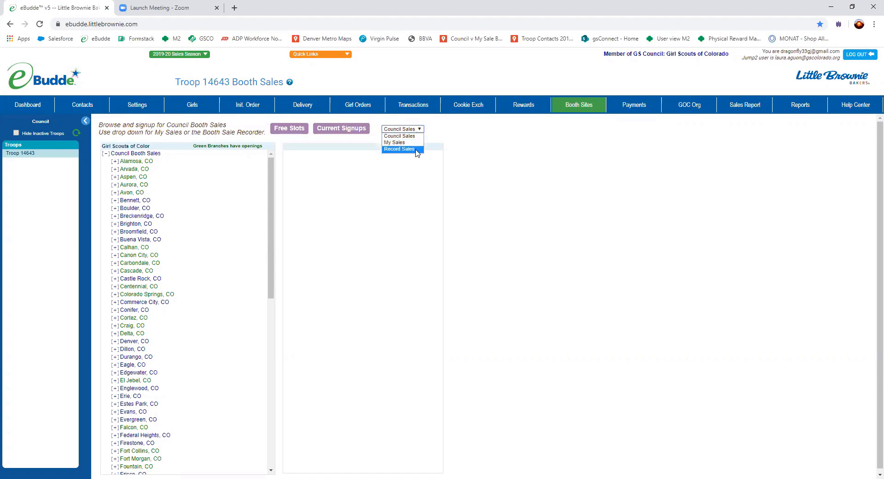
left_click(416, 149)
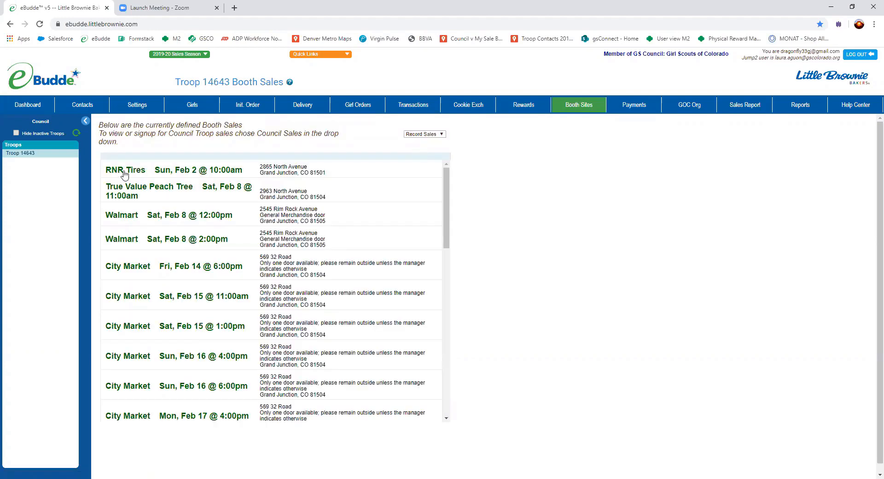
left_click(149, 170)
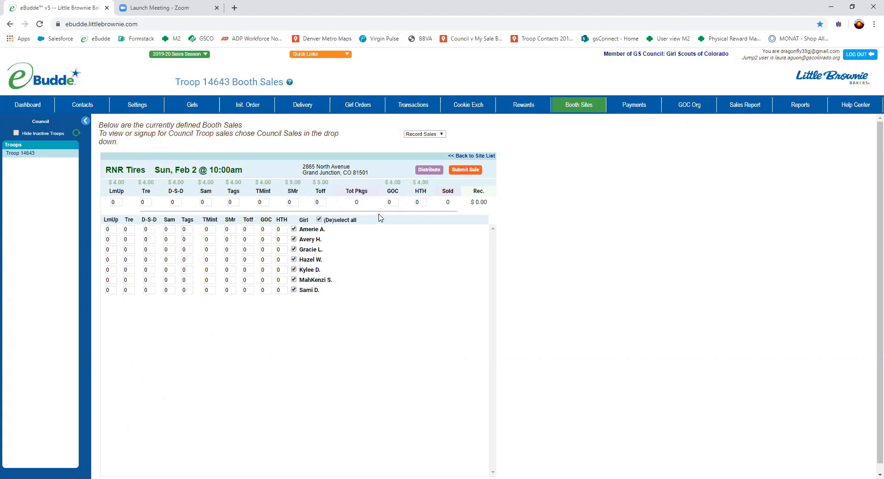
View the sixth girl's order transactions, and list the troop's payments by date with the oldest first.
left_click(361, 106)
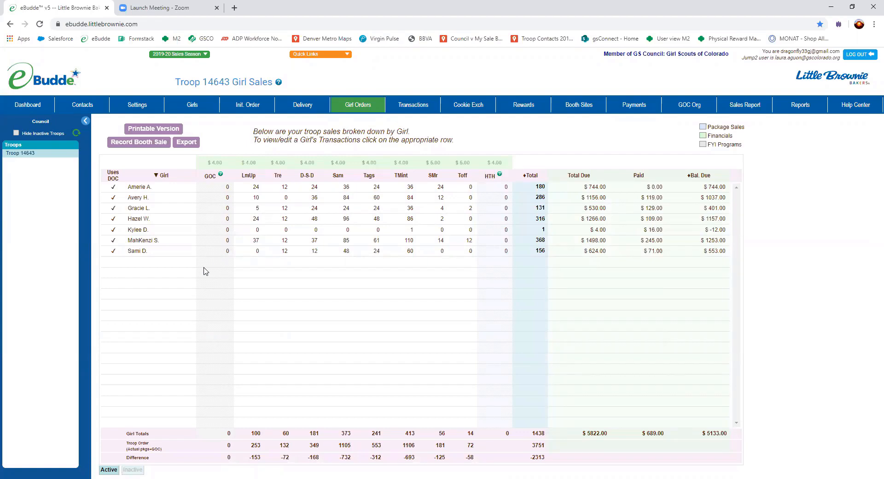
left_click(179, 241)
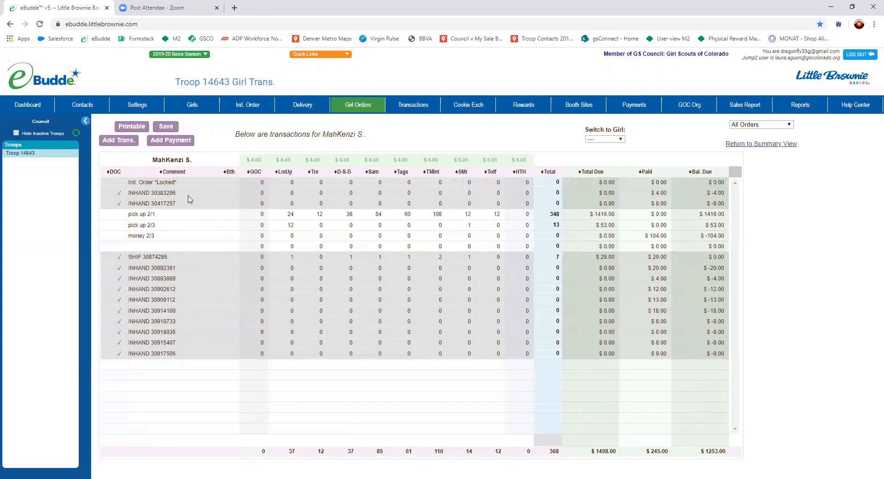
left_click(620, 107)
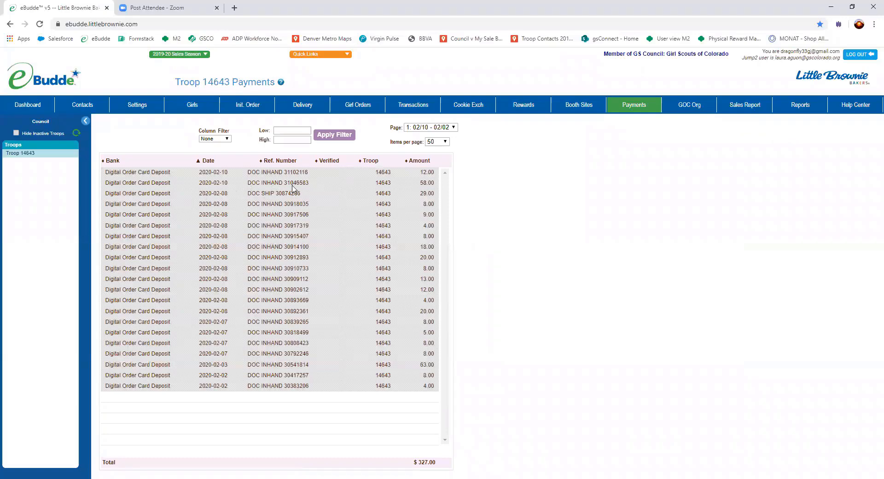
left_click(208, 163)
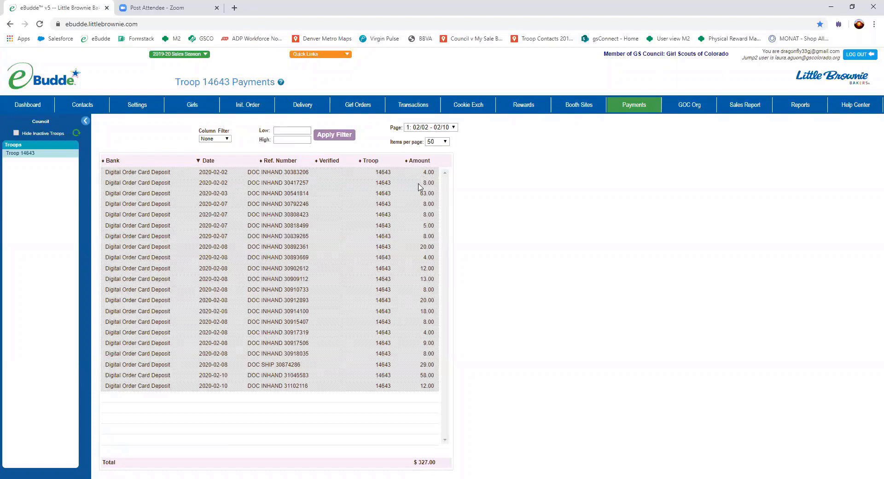
Add a transaction with the comment "Booth 2/2" and a paid amount of -12.00 to the sixth girl's orders, and save it.
left_click(352, 113)
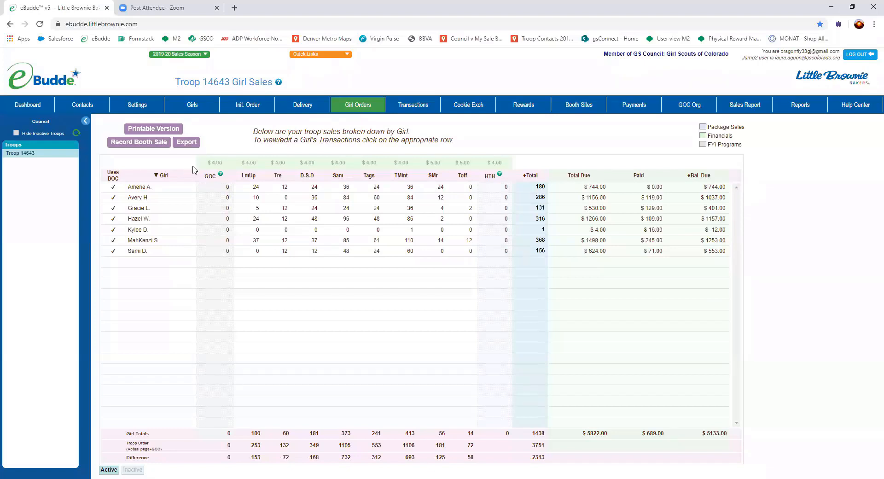
left_click(180, 245)
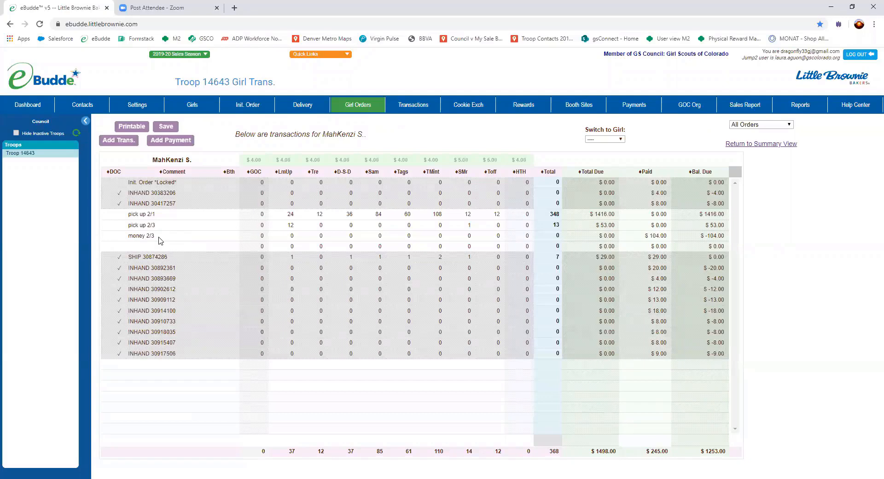
left_click(118, 141)
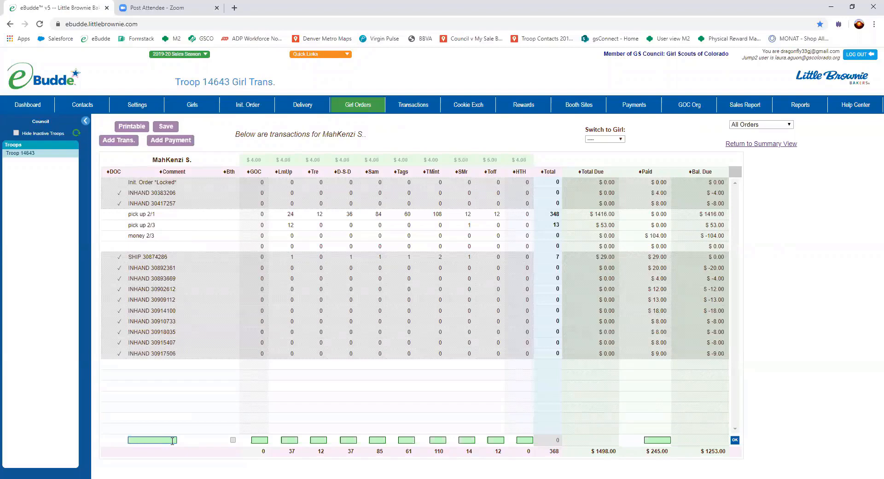
type("Boo")
type("th")
type(" 2/2")
type("2.00")
left_click(735, 440)
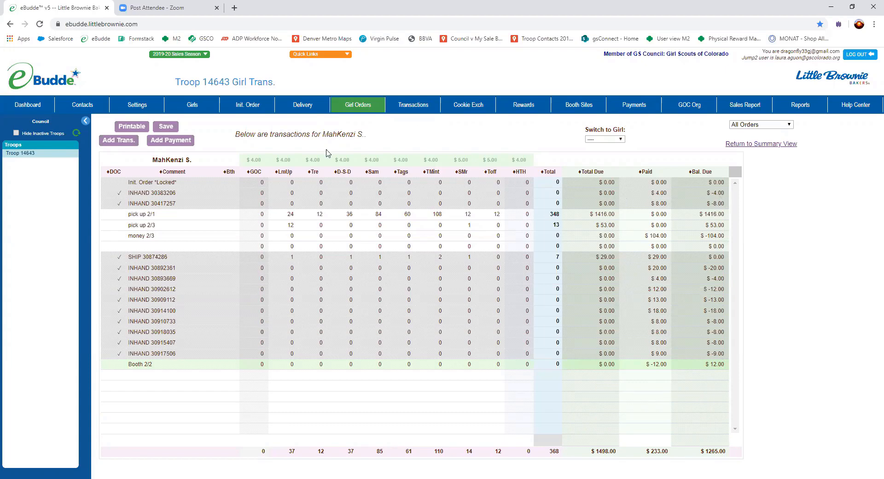
left_click(173, 128)
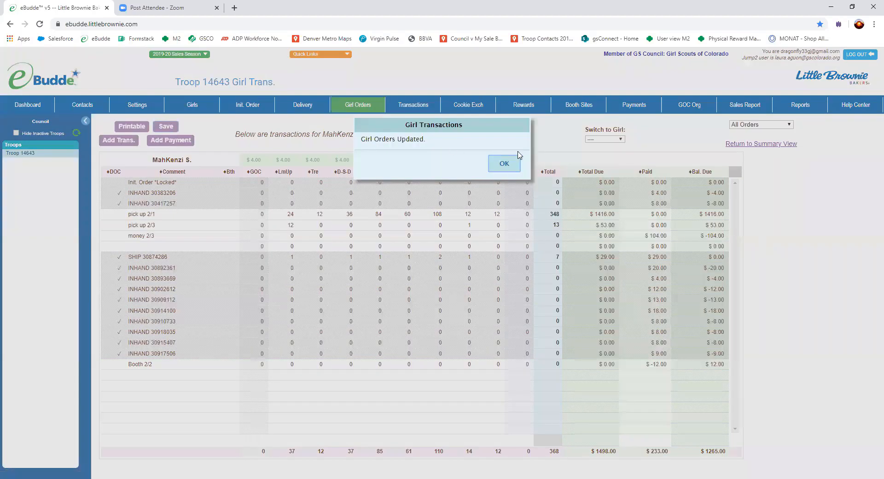
left_click(513, 165)
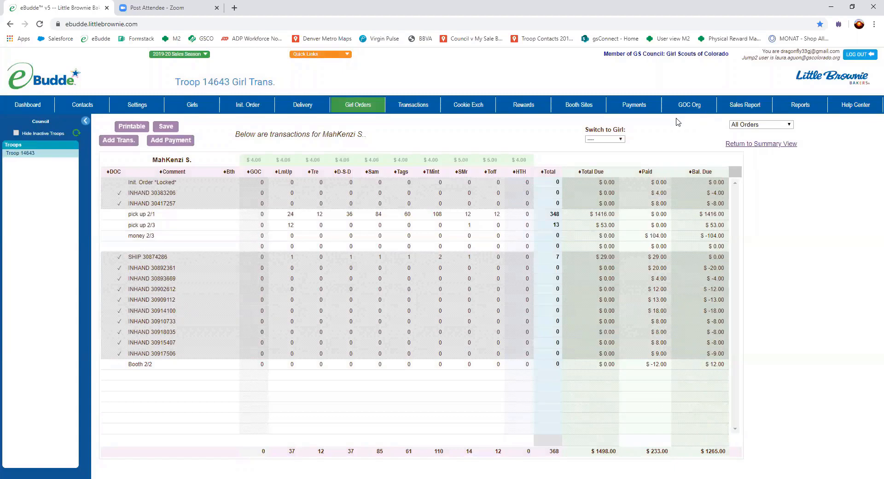
Return to the booth sale recorder and open the RNR Tires sale of Sun, Feb 2 @ 10:00am for entry.
left_click(587, 101)
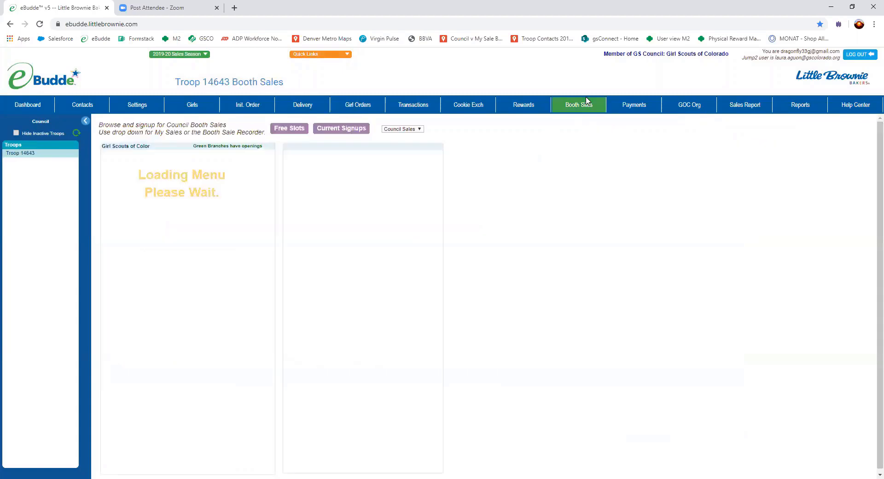
left_click(419, 130)
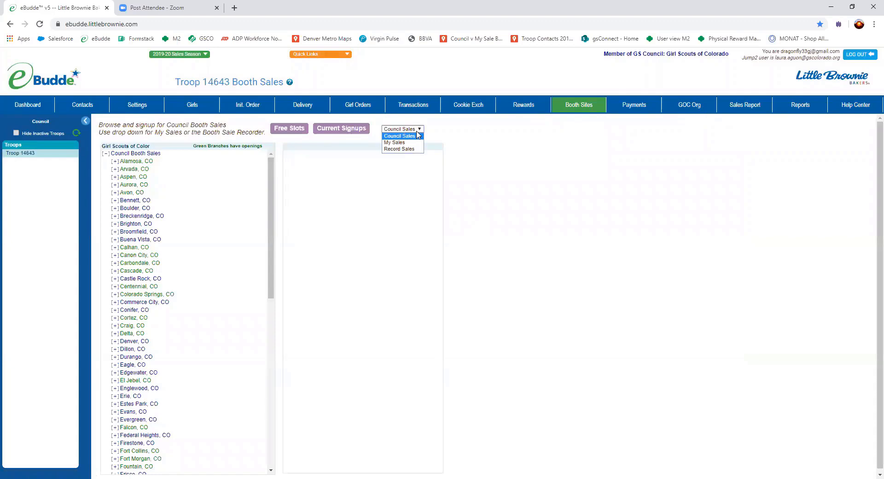
left_click(417, 150)
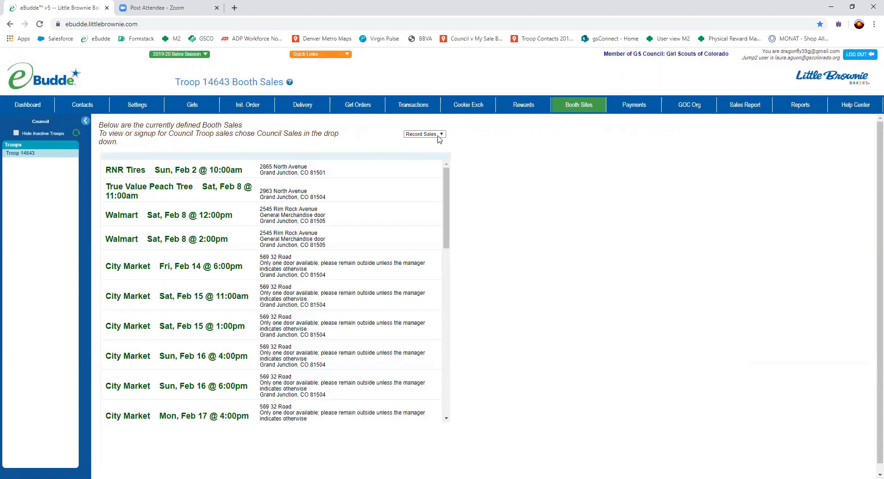
left_click(439, 138)
left_click(440, 156)
left_click(238, 172)
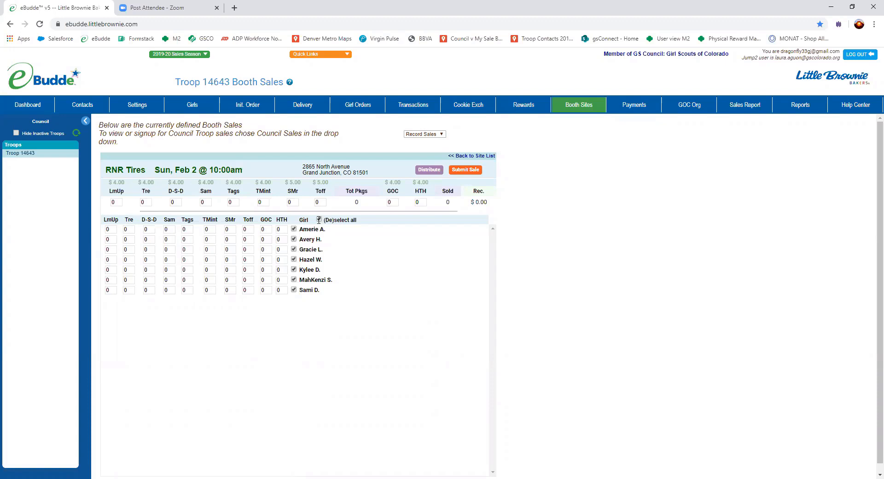
Enter the packages sold at the RNR Tires booth: 3 LmUp, 7 Tre, 12 TMint and 3 HTH.
left_click(117, 203)
key("BackSpace")
type("3")
left_click(146, 202)
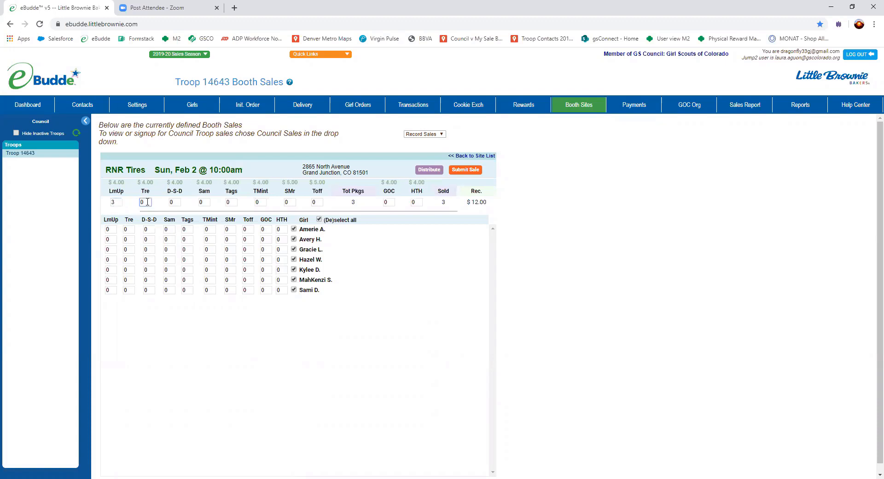
type("7")
left_click(263, 199)
type("12")
left_click(418, 203)
Limit the girl selection to the fifth and sixth girls, and distribute the booth sale between them.
left_click(320, 220)
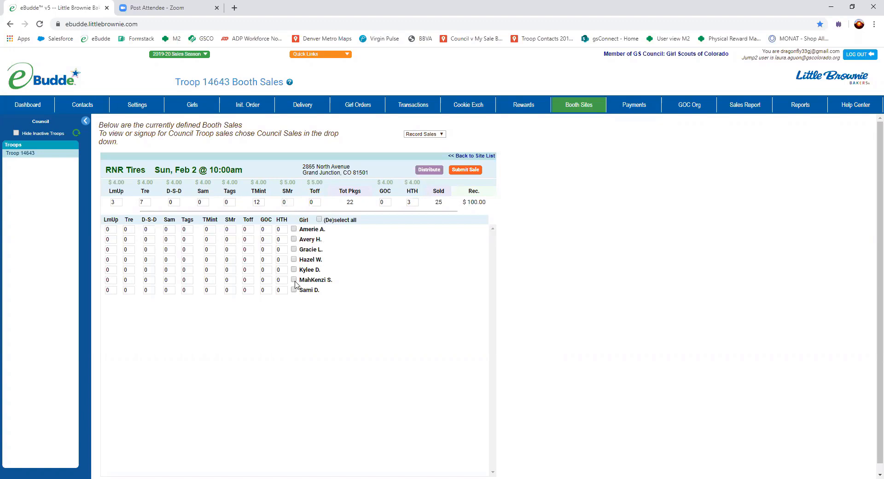
left_click(290, 201)
left_click(295, 279)
left_click(294, 270)
left_click(423, 171)
Change the TMint packages sold at the RNR Tires booth to 13.
left_click(264, 204)
type("3")
left_click(400, 237)
Redistribute the packages between the fifth and sixth girls and submit the RNR Tires sale.
left_click(294, 280)
left_click(294, 249)
left_click(422, 171)
left_click(430, 171)
left_click(465, 170)
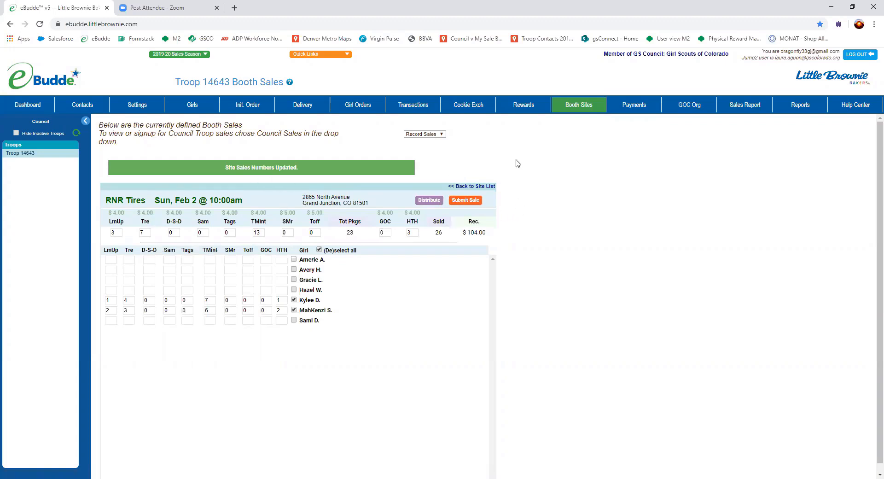
Open the sixth girl's transactions and sort them by the booth column with booth entries first.
left_click(357, 106)
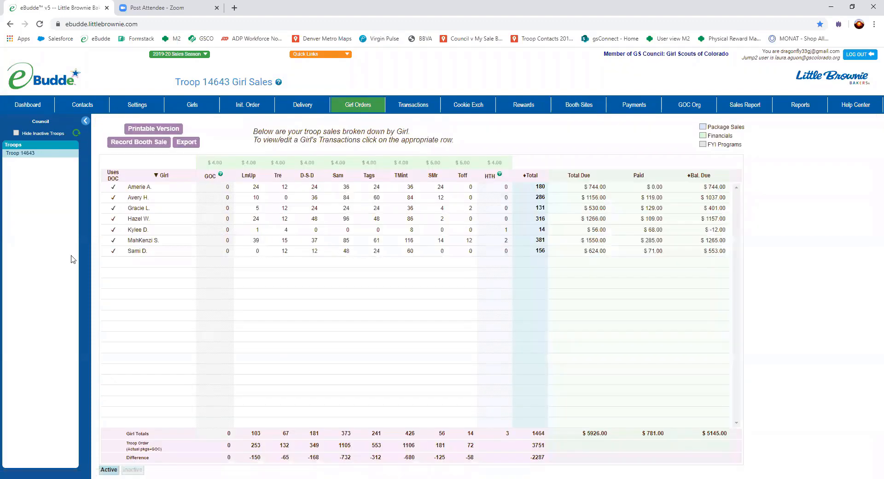
left_click(141, 243)
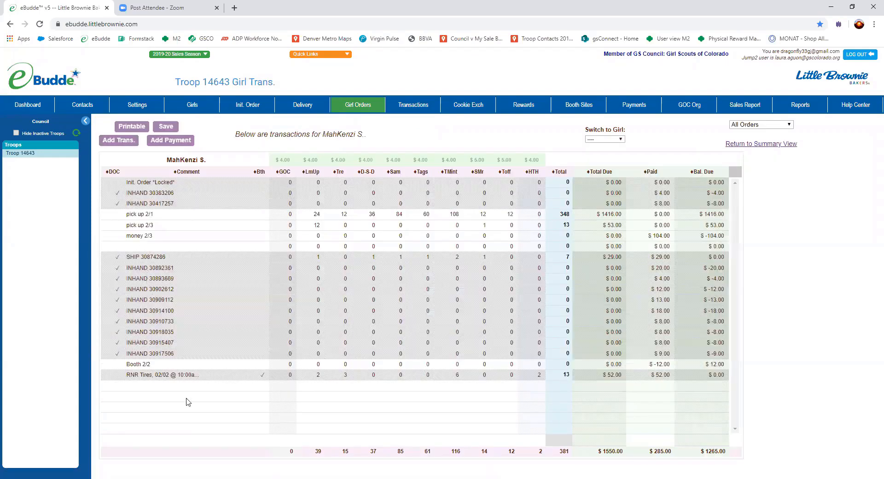
left_click(255, 172)
left_click(254, 174)
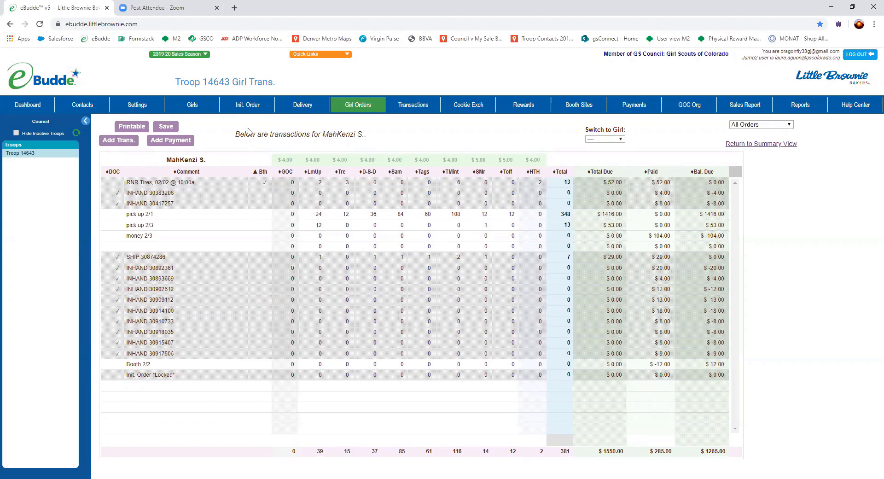
Open the troop settings for editing and review the user sections, including Troop Booth Recorder Only Users.
left_click(146, 108)
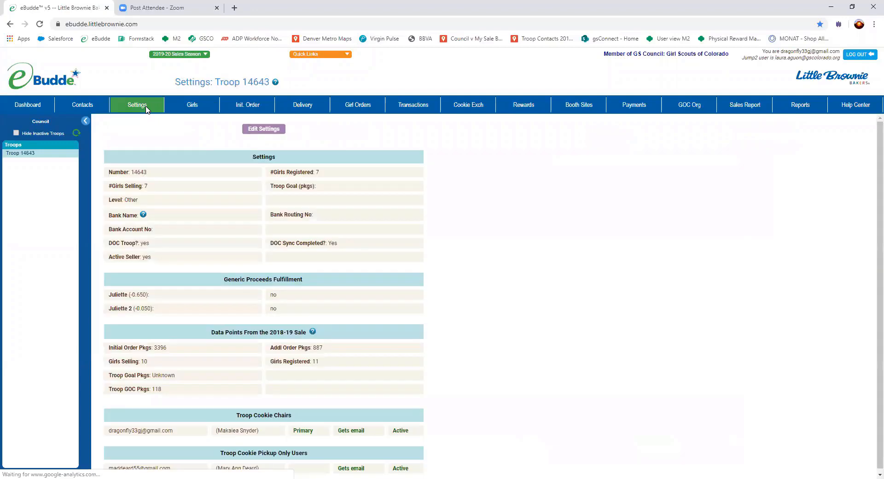
left_click(264, 129)
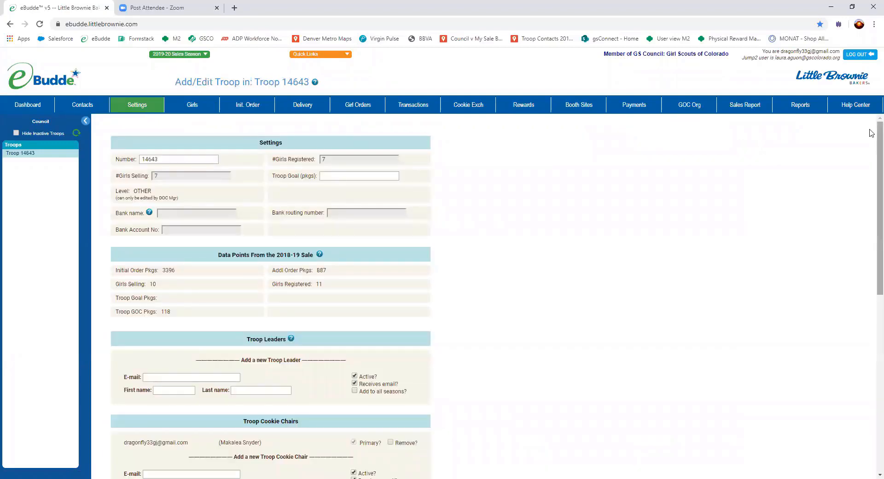
scroll(872, 133, "down", 5)
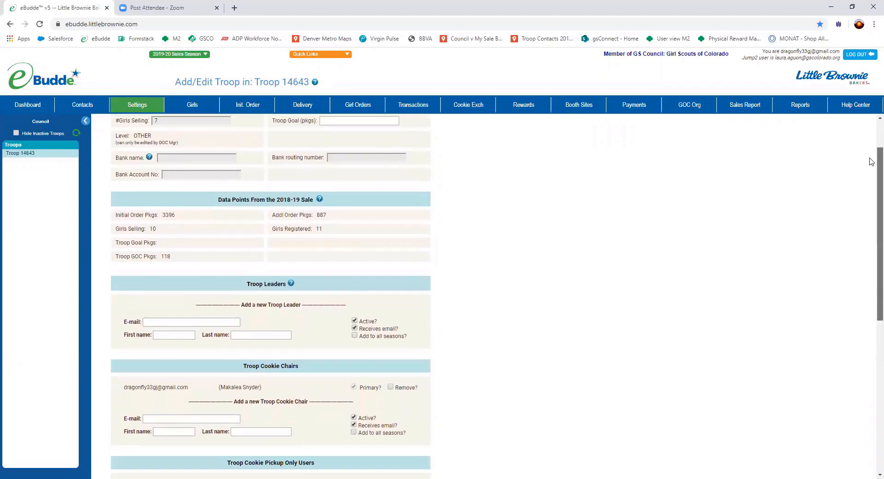
scroll(497, 295, "down", 4)
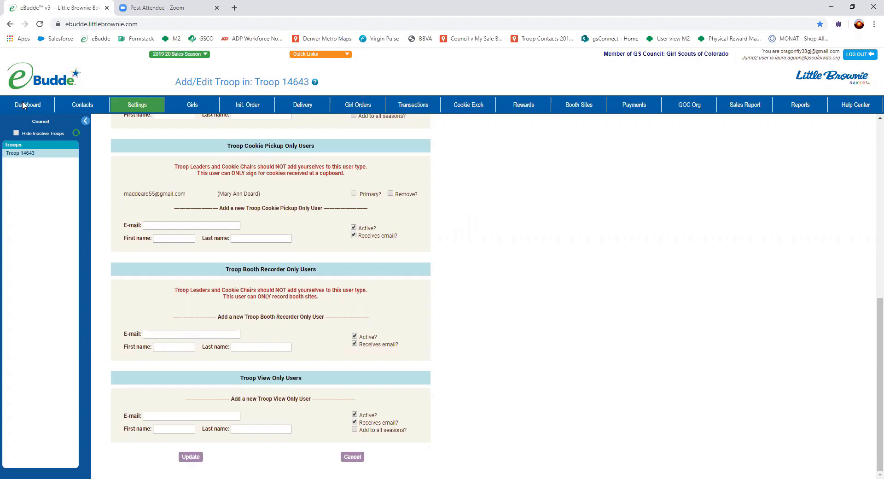
Open the troop's booth sales page.
left_click(581, 112)
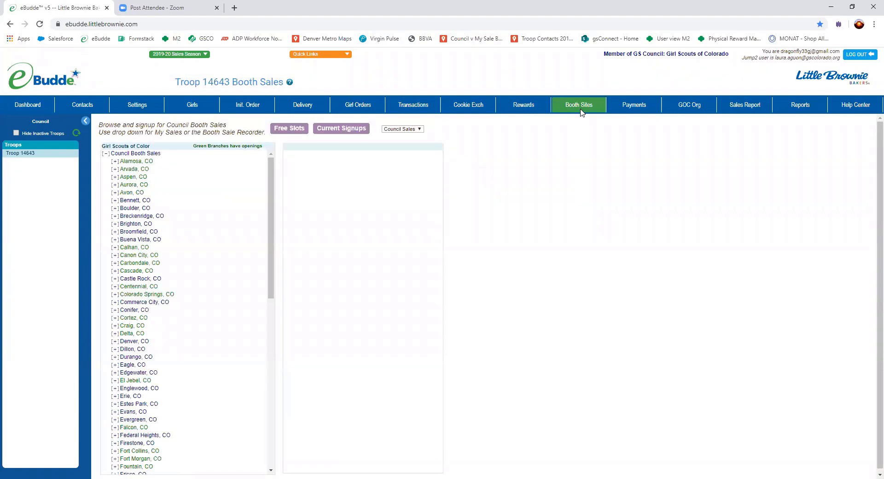